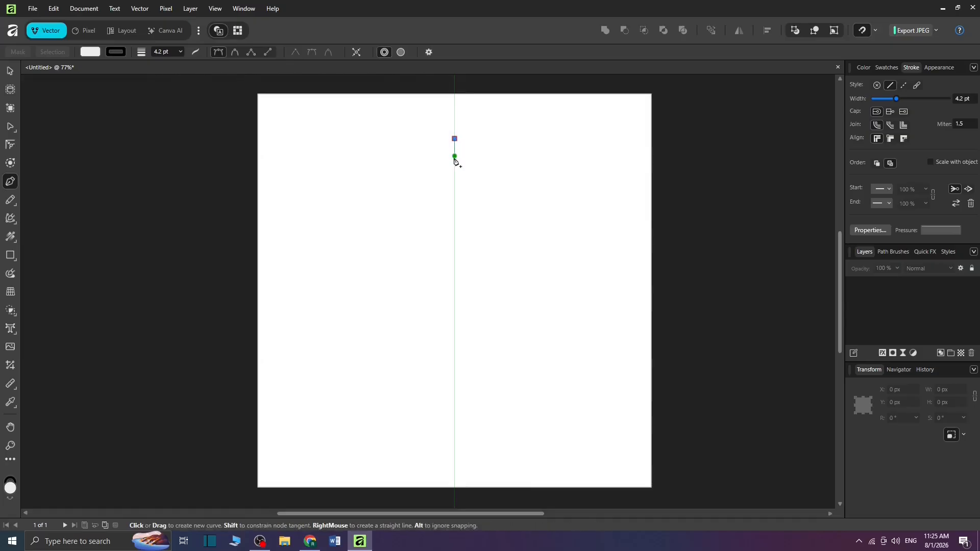
# Draw a vertical line about 67 px long at the page's upper centre and set its stroke width to 2.8 pt.
pyautogui.click(454, 165)
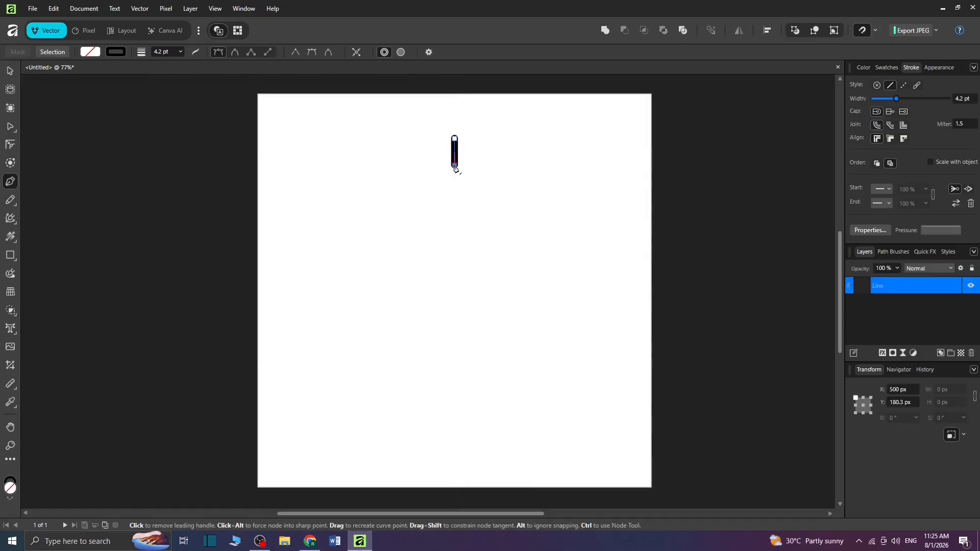
pyautogui.click(10, 71)
pyautogui.moveTo(424, 128); pyautogui.dragTo(508, 193)
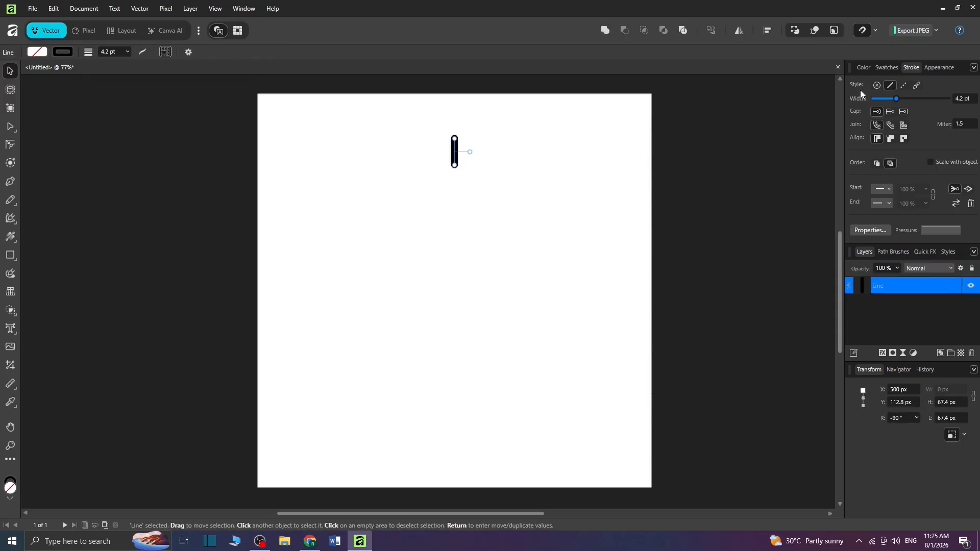
pyautogui.moveTo(896, 99); pyautogui.dragTo(894, 100)
pyautogui.moveTo(412, 129); pyautogui.dragTo(516, 209)
# Enable the line's transform origin and move it straight below the line to about X 500 px, Y 458 px.
pyautogui.click(188, 52)
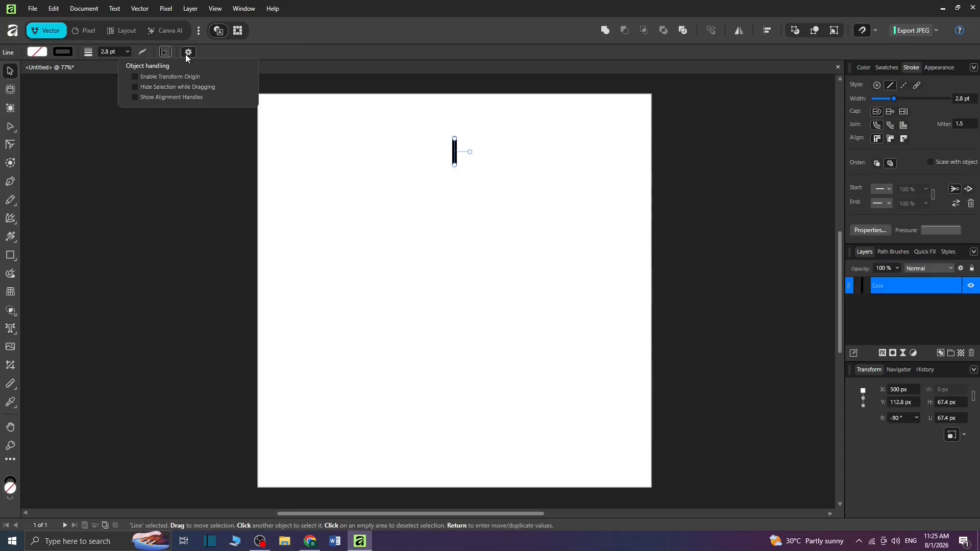
pyautogui.click(134, 77)
pyautogui.click(156, 79)
pyautogui.click(157, 77)
pyautogui.click(186, 53)
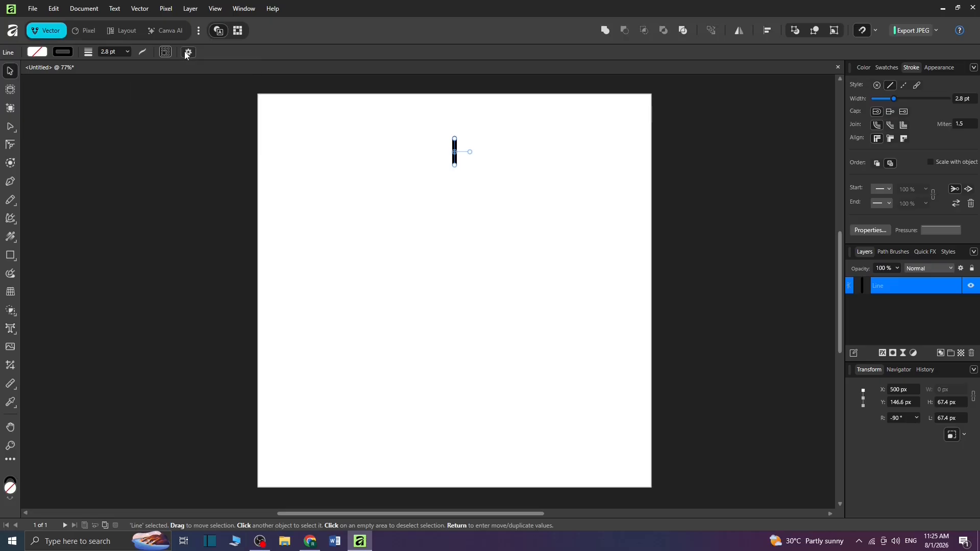
pyautogui.moveTo(455, 152); pyautogui.dragTo(457, 274)
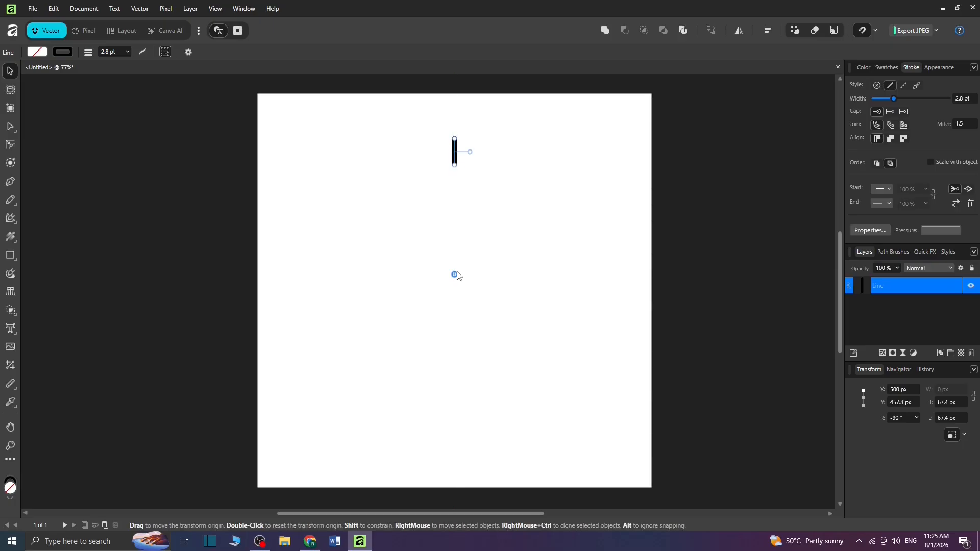
pyautogui.moveTo(452, 137); pyautogui.dragTo(454, 182)
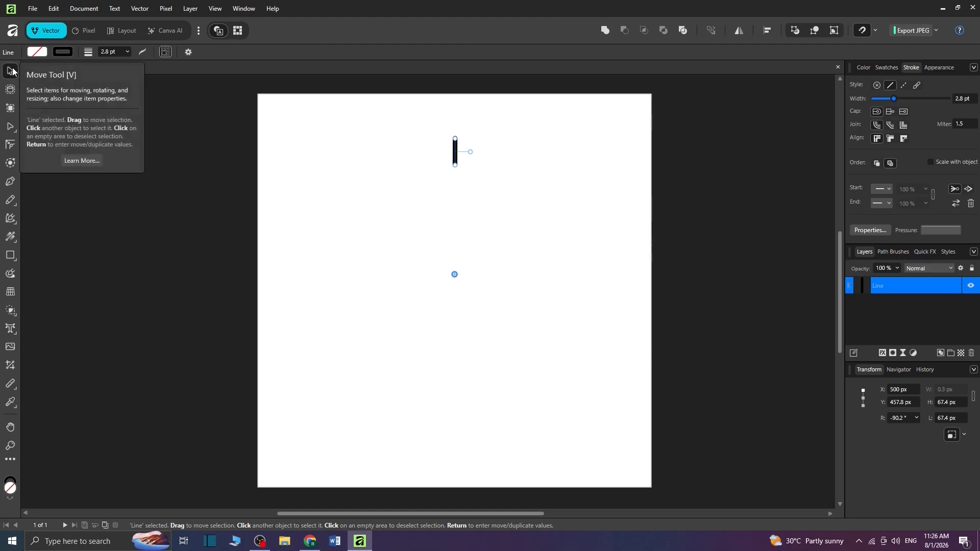
# Set up a Move/Duplicate of the line with duplication enabled, 28 copies and a rotation of 360/28 degrees.
pyautogui.press('Return')
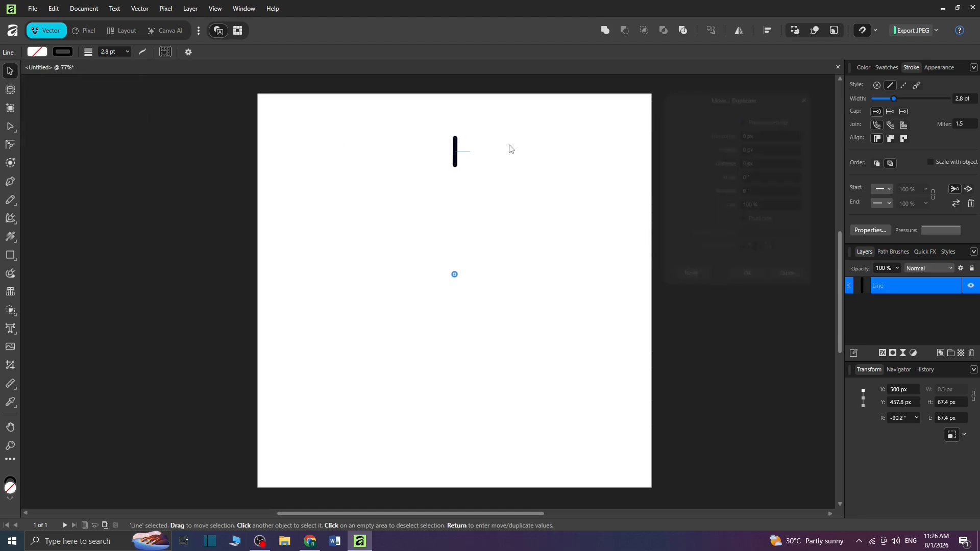
pyautogui.moveTo(700, 96); pyautogui.dragTo(687, 99)
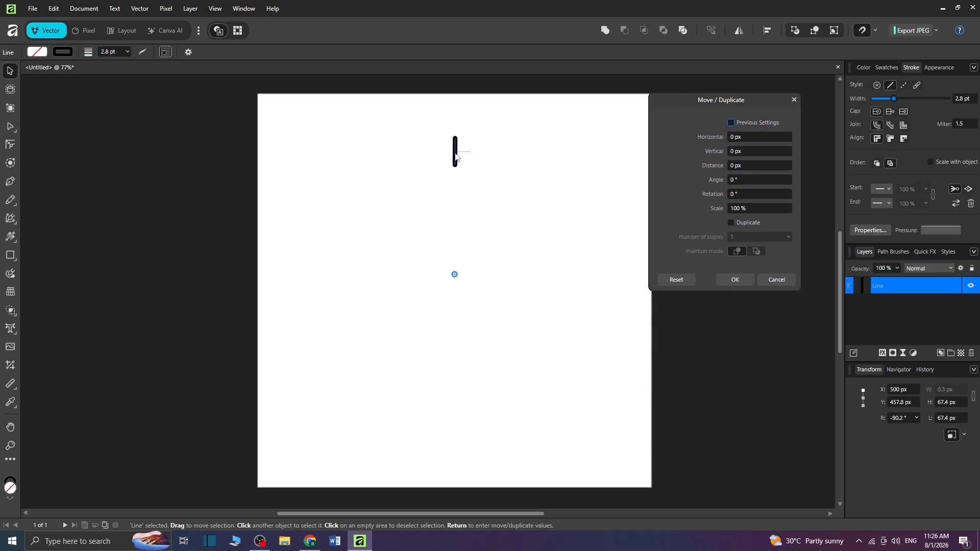
pyautogui.click(742, 222)
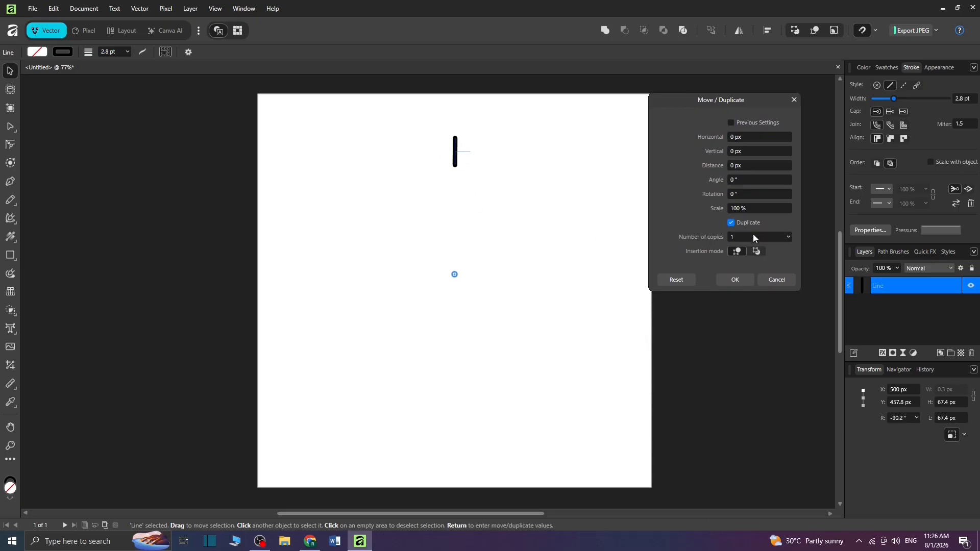
pyautogui.click(789, 237)
pyautogui.moveTo(795, 249); pyautogui.dragTo(805, 247)
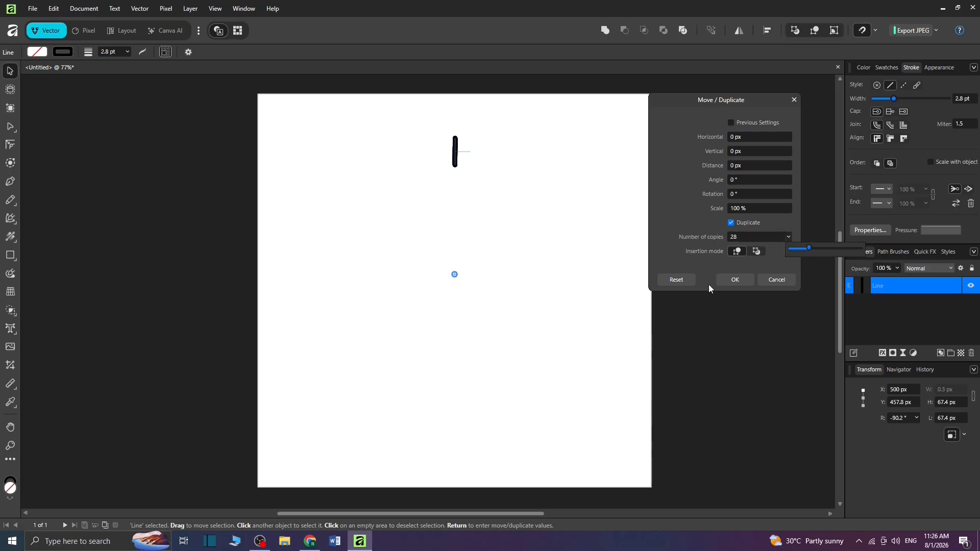
pyautogui.click(741, 193)
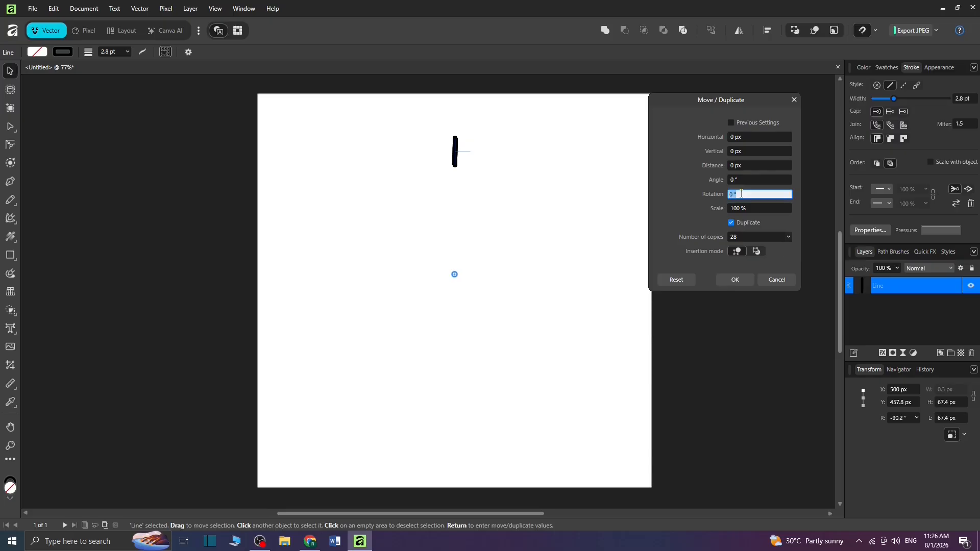
pyautogui.write('360/28')
pyautogui.press('Tab')
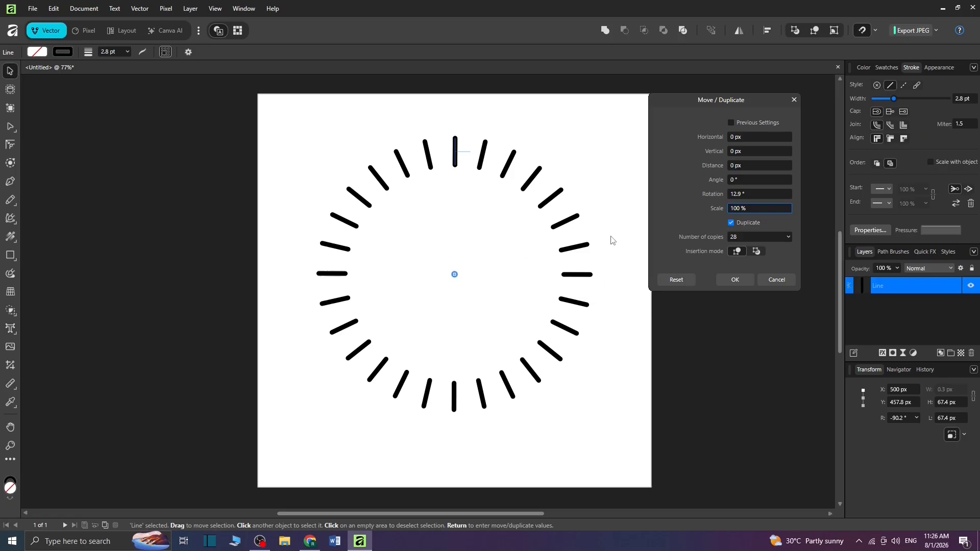
# Reduce the duplication to 12 copies with a rotation of 360/12 degrees and apply it.
pyautogui.click(788, 237)
pyautogui.moveTo(786, 249); pyautogui.dragTo(776, 248)
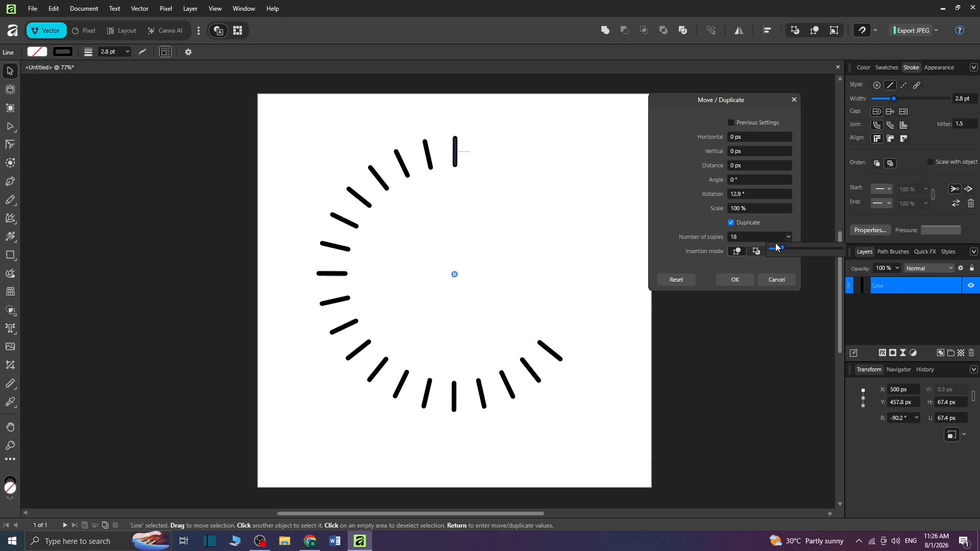
pyautogui.click(741, 238)
pyautogui.click(734, 238)
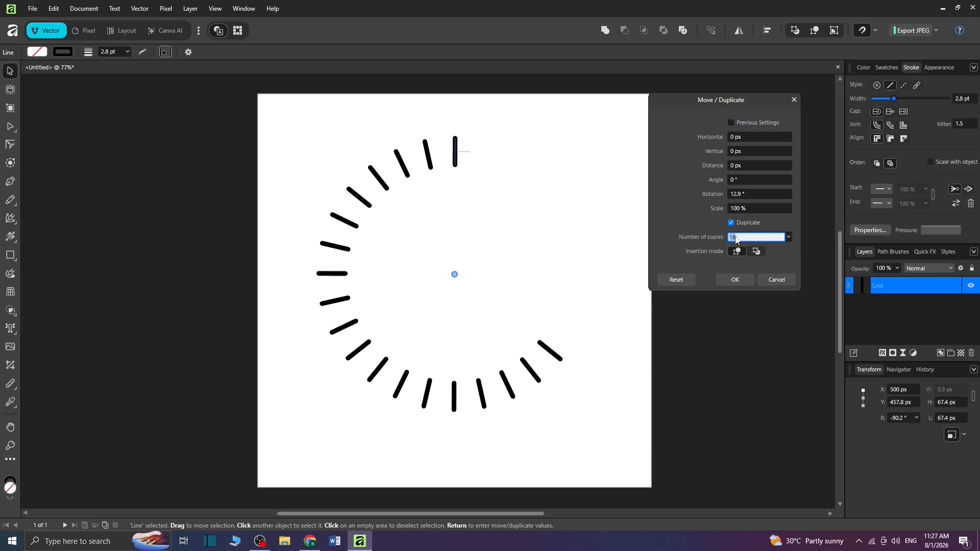
pyautogui.click(789, 237)
pyautogui.moveTo(788, 250); pyautogui.dragTo(786, 250)
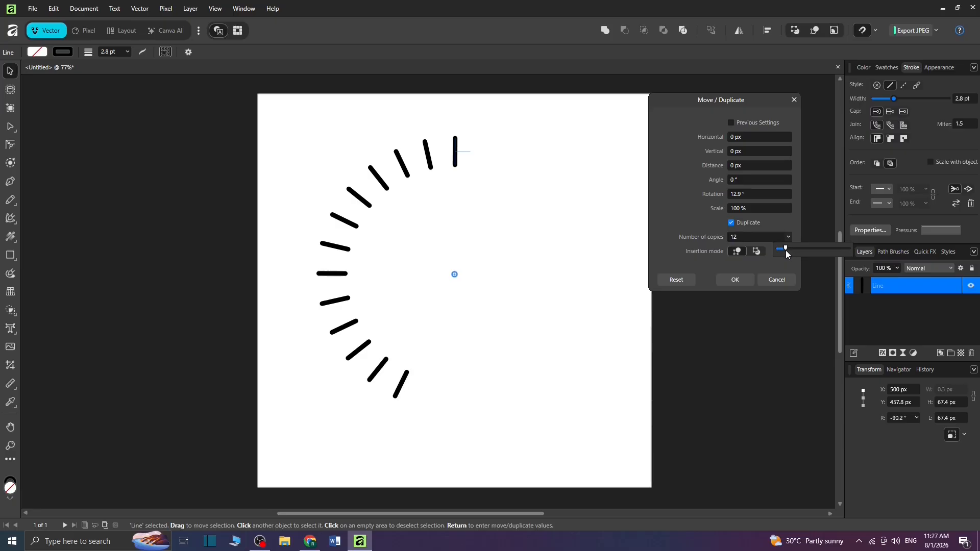
pyautogui.click(748, 194)
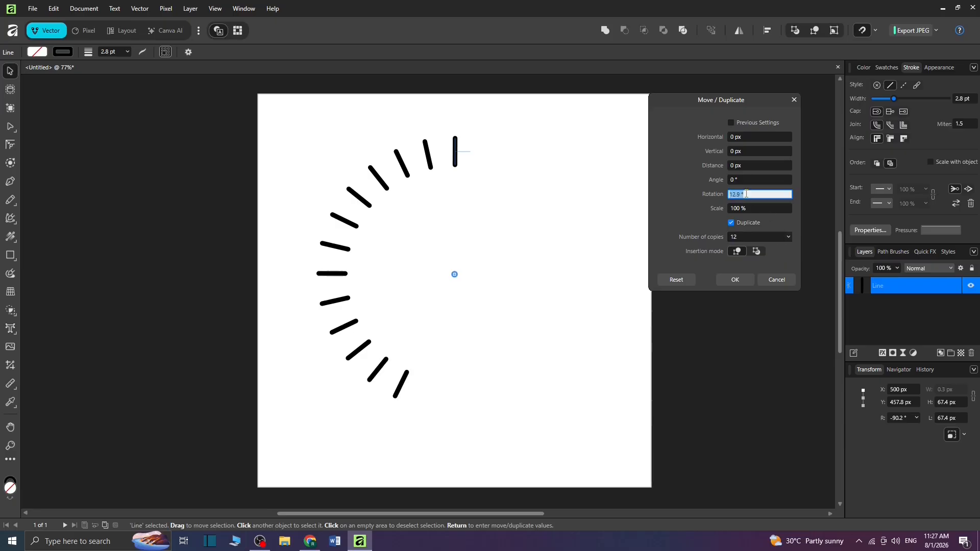
pyautogui.write('360/12')
pyautogui.press('Tab')
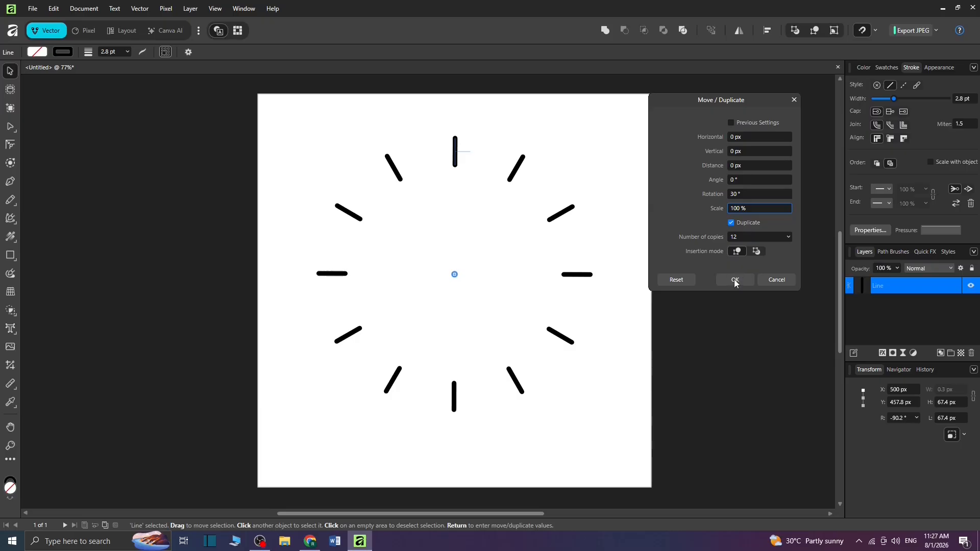
pyautogui.click(734, 279)
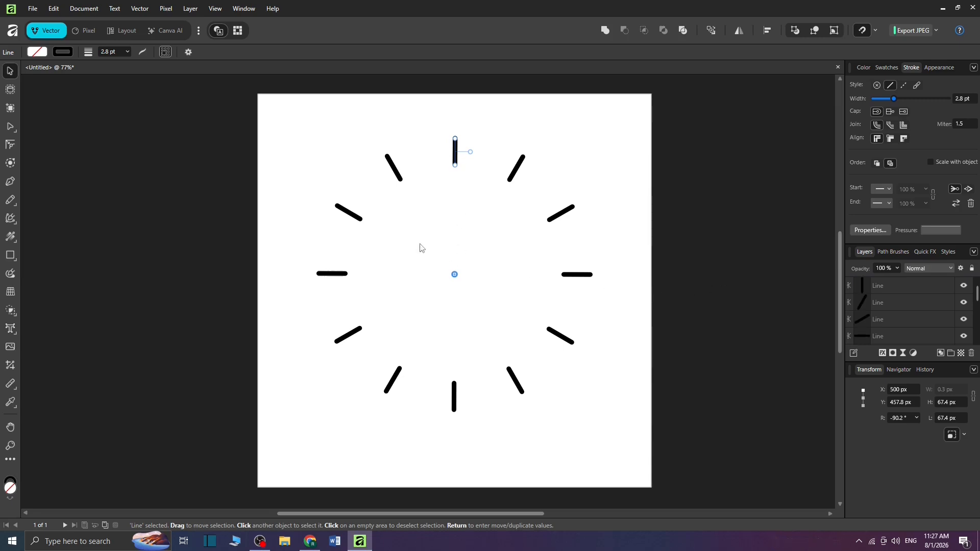
pyautogui.press('Delete')
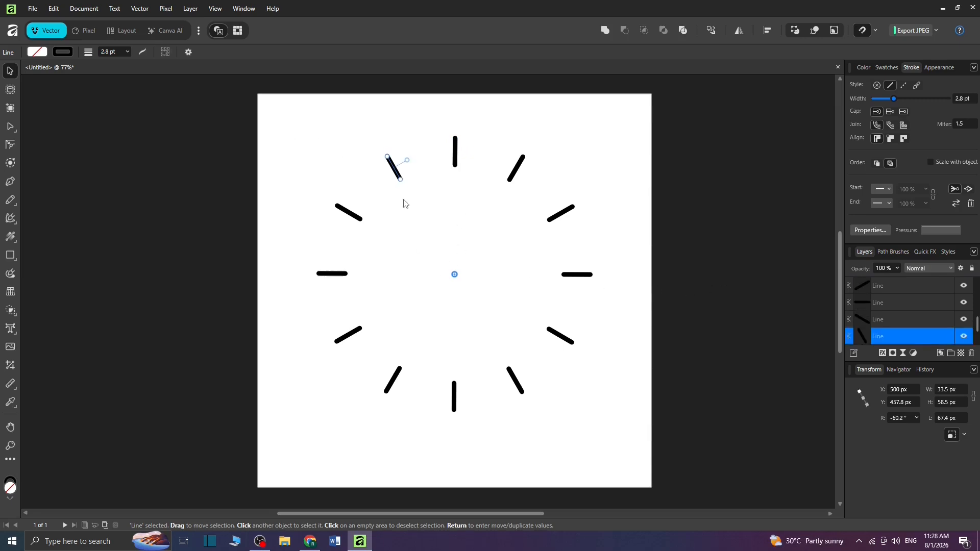
pyautogui.moveTo(453, 272); pyautogui.dragTo(396, 168)
pyautogui.moveTo(401, 178); pyautogui.dragTo(412, 204)
pyautogui.hotkey('ctrl', 'z')
# Select all the lines and transform them separately about the top line's centre, lengthening each to about 75 px.
pyautogui.moveTo(286, 131); pyautogui.dragTo(610, 391)
pyautogui.hotkey('ctrl', 'a')
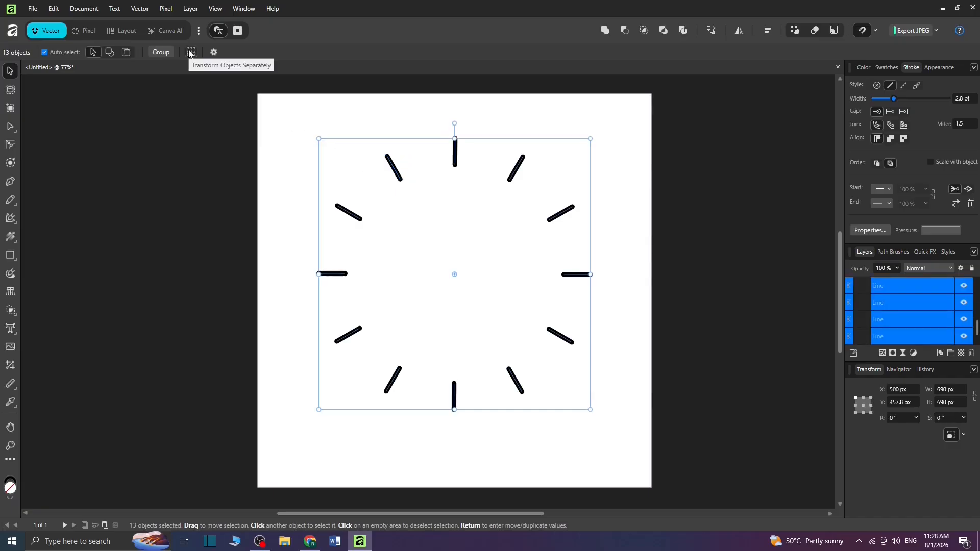
pyautogui.click(191, 52)
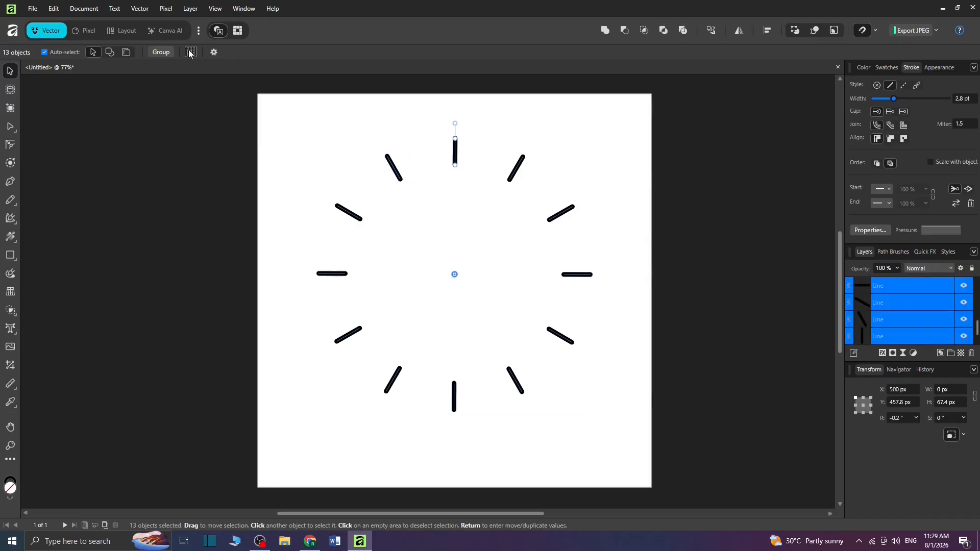
pyautogui.moveTo(454, 274); pyautogui.dragTo(455, 153)
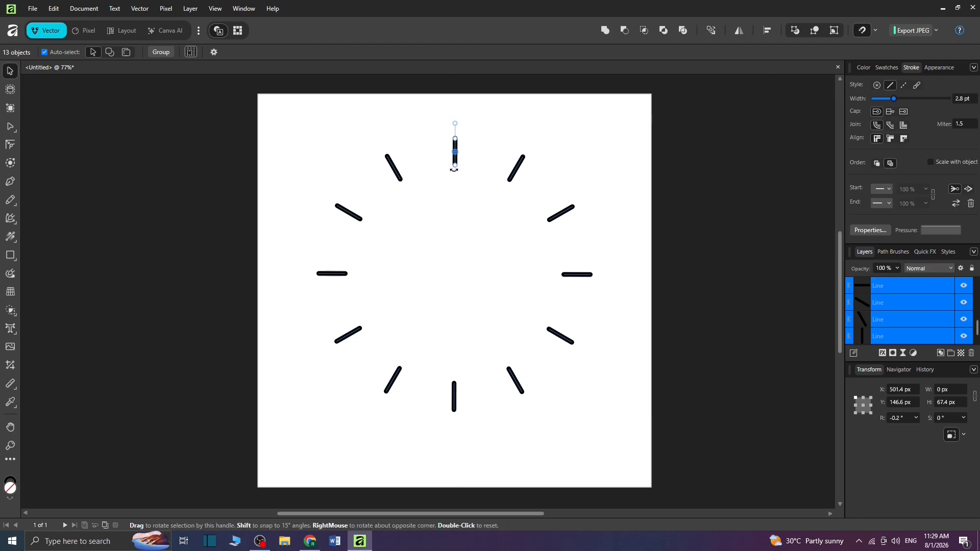
pyautogui.moveTo(455, 165)
pyautogui.mouseDown()
pyautogui.moveTo(455, 194)
pyautogui.moveTo(456, 165)
pyautogui.mouseUp()
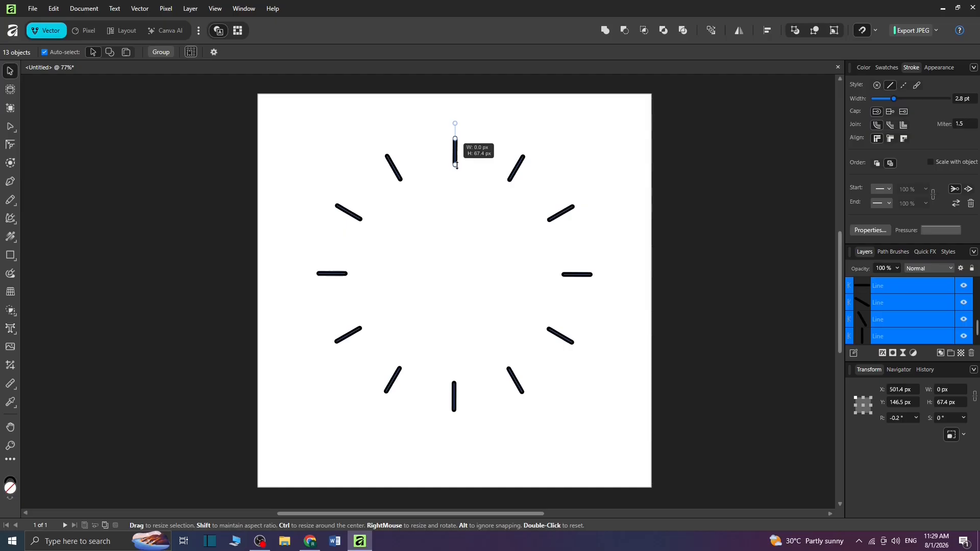
pyautogui.moveTo(457, 164)
pyautogui.mouseDown()
pyautogui.moveTo(467, 290)
pyautogui.moveTo(464, 162)
pyautogui.moveTo(506, 171)
pyautogui.moveTo(489, 292)
pyautogui.moveTo(487, 163)
pyautogui.moveTo(456, 174)
pyautogui.moveTo(455, 159)
pyautogui.moveTo(457, 183)
pyautogui.moveTo(461, 167)
pyautogui.mouseUp()
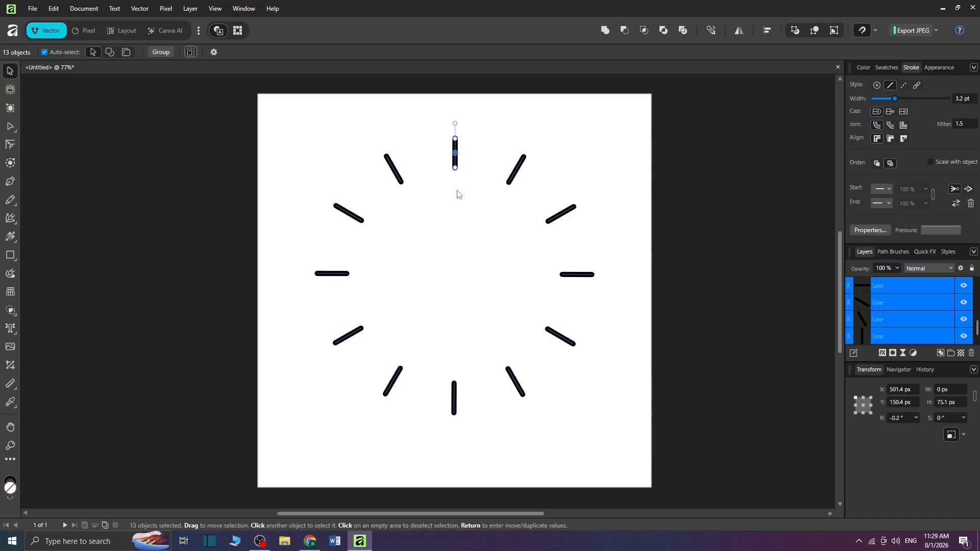
# Combine all the selected radial lines into one group.
pyautogui.click(285, 135)
pyautogui.moveTo(284, 131); pyautogui.dragTo(582, 357)
pyautogui.moveTo(298, 131); pyautogui.dragTo(663, 490)
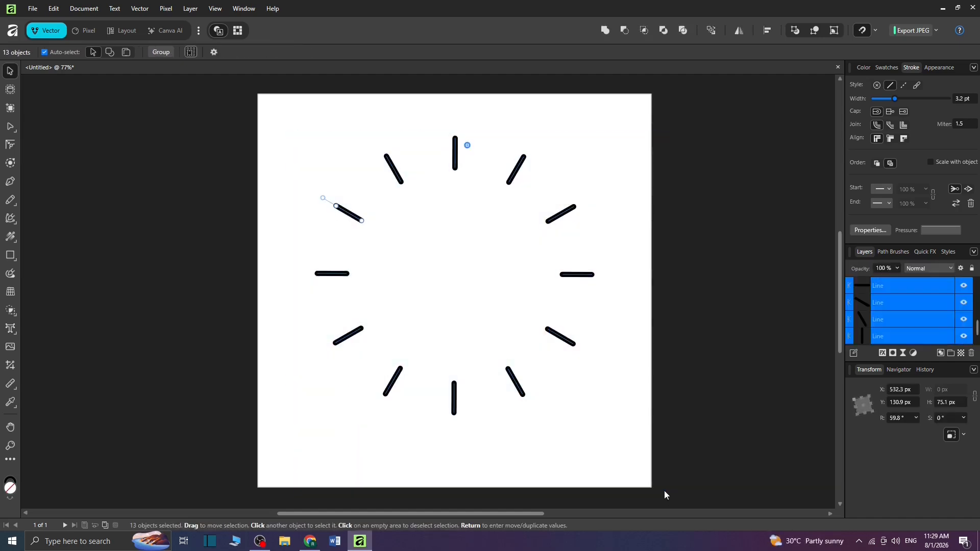
pyautogui.click(158, 53)
# Float the transform settings beside the page and scale the line group proportionally to about 645 by 645 px.
pyautogui.moveTo(595, 136); pyautogui.dragTo(602, 117)
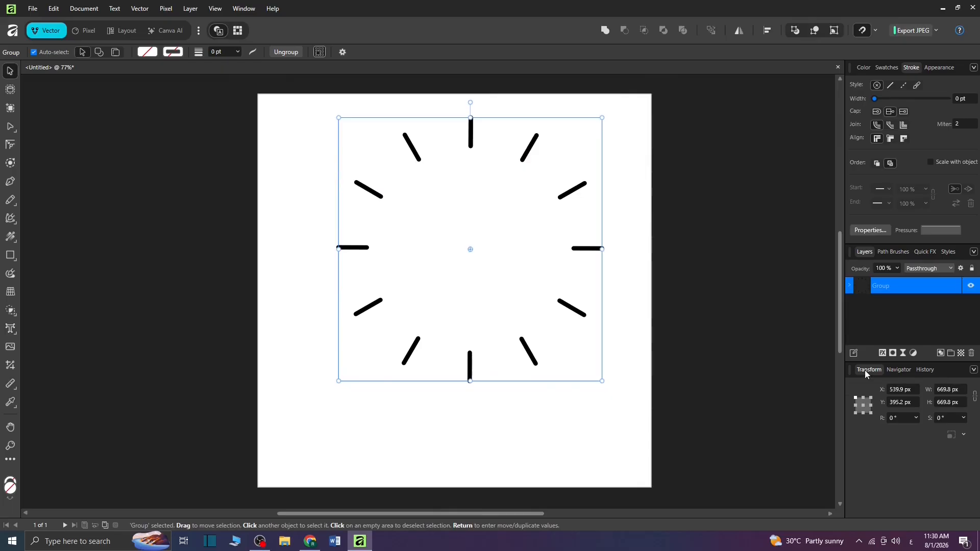
pyautogui.moveTo(865, 370); pyautogui.dragTo(707, 187)
pyautogui.moveTo(602, 117); pyautogui.dragTo(607, 138)
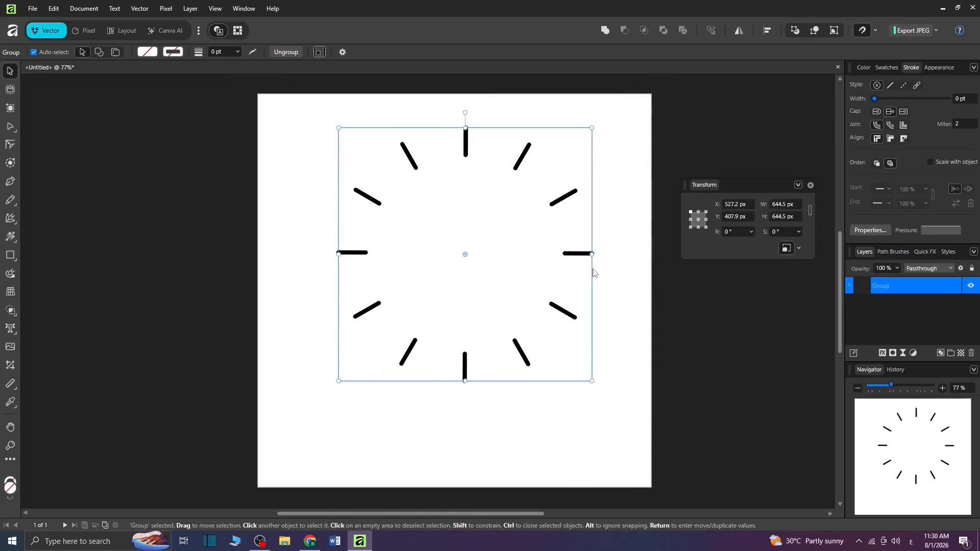
# Set the stroke width of the grouped lines to 3.7 pt.
pyautogui.click(604, 284)
pyautogui.click(519, 158)
pyautogui.moveTo(876, 98); pyautogui.dragTo(896, 100)
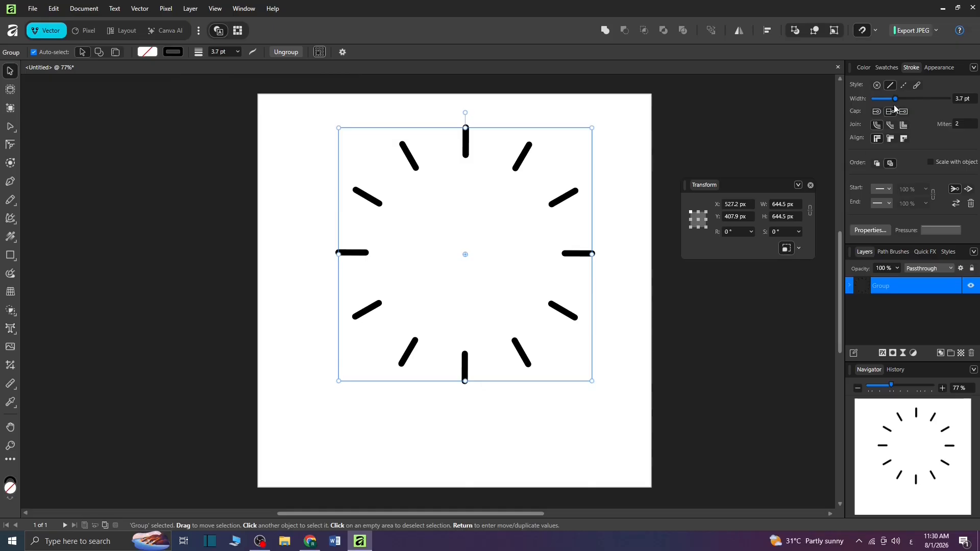
# Try the dashed and textured stroke styles on the group and return it to a solid stroke.
pyautogui.click(903, 86)
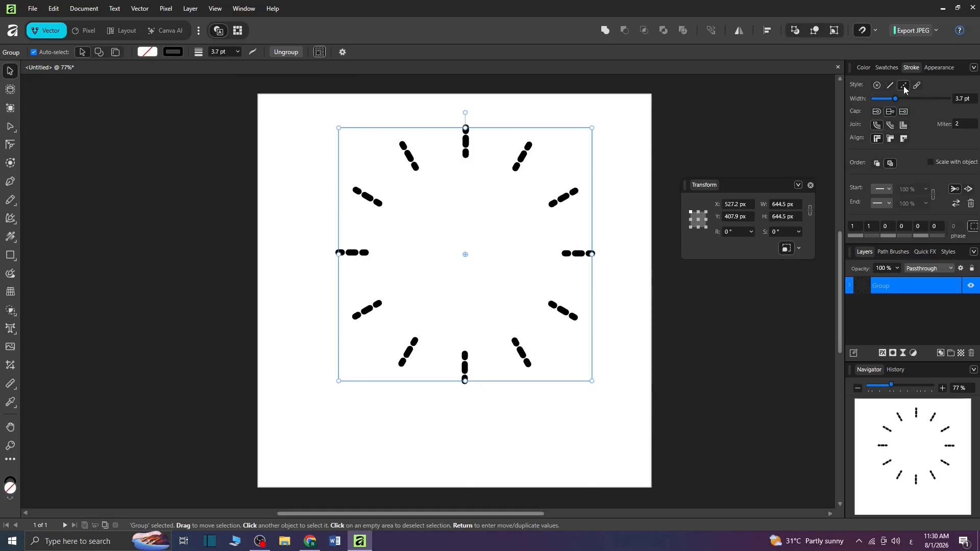
pyautogui.click(917, 86)
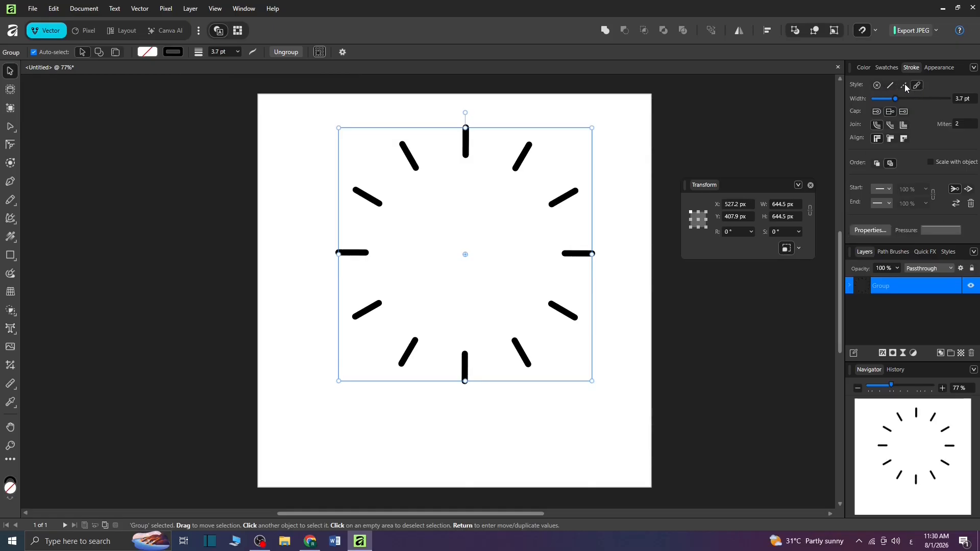
pyautogui.click(904, 85)
pyautogui.moveTo(893, 102); pyautogui.dragTo(895, 102)
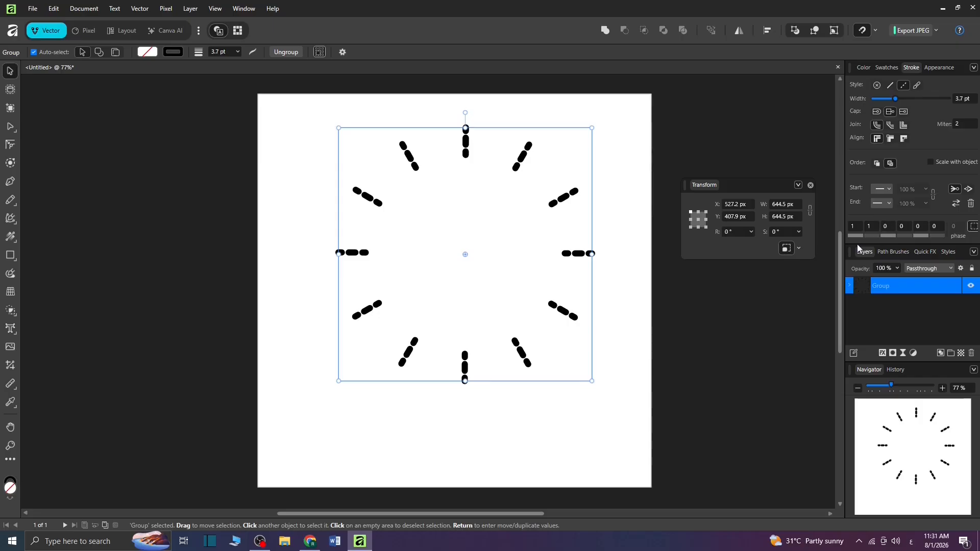
pyautogui.click(891, 85)
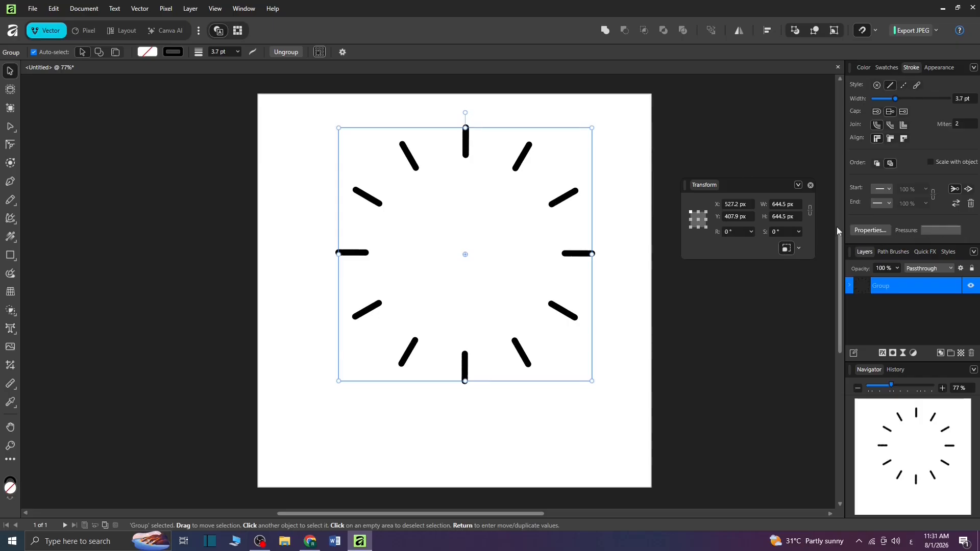